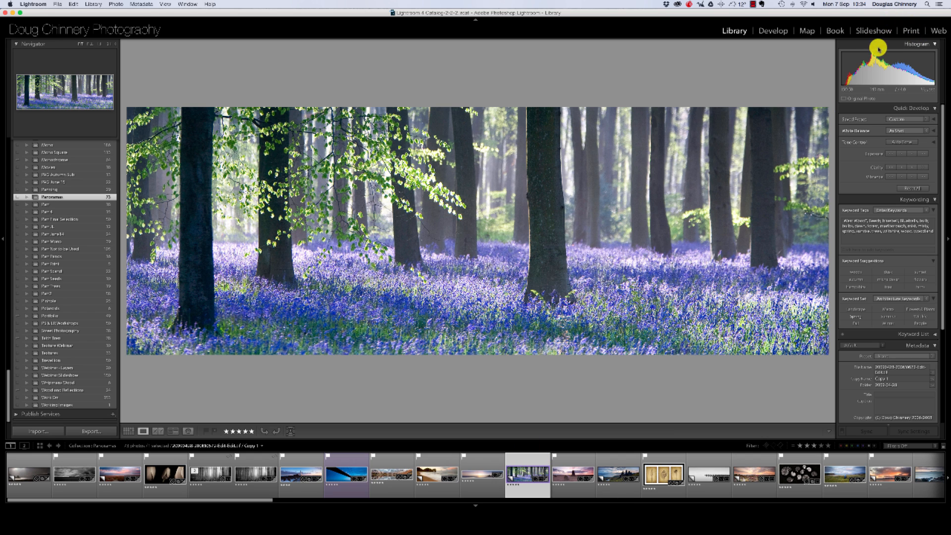
Open the page setup for printing the bluebell panorama and bring up the custom paper size manager.
left_click(911, 31)
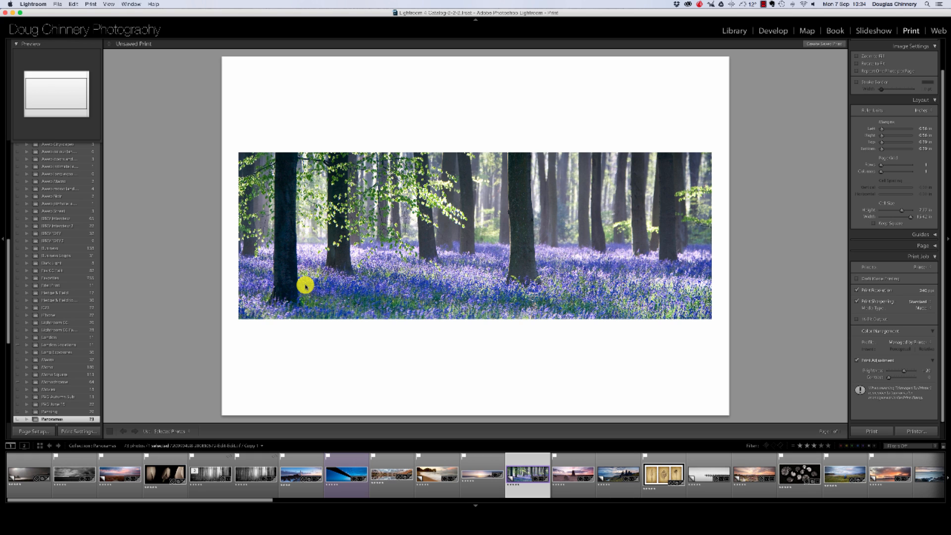
left_click(41, 432)
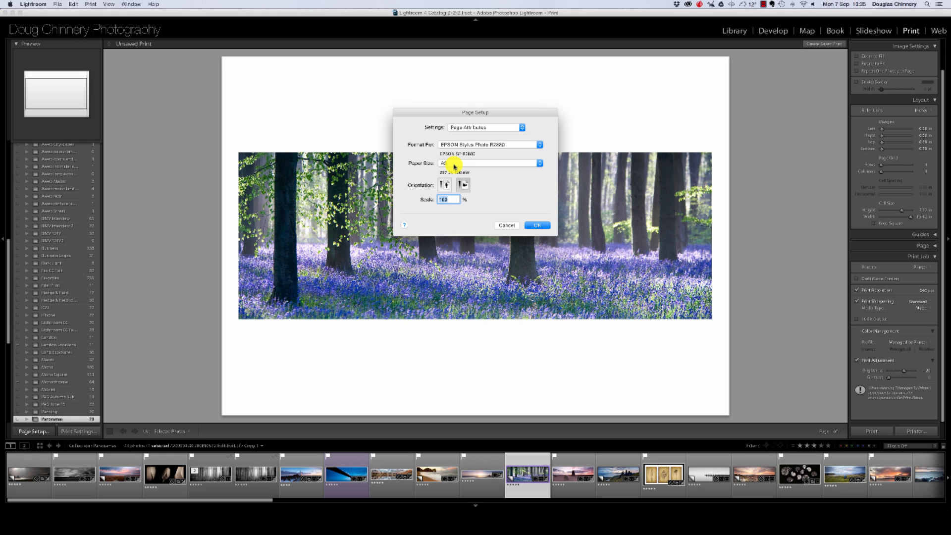
left_click(540, 164)
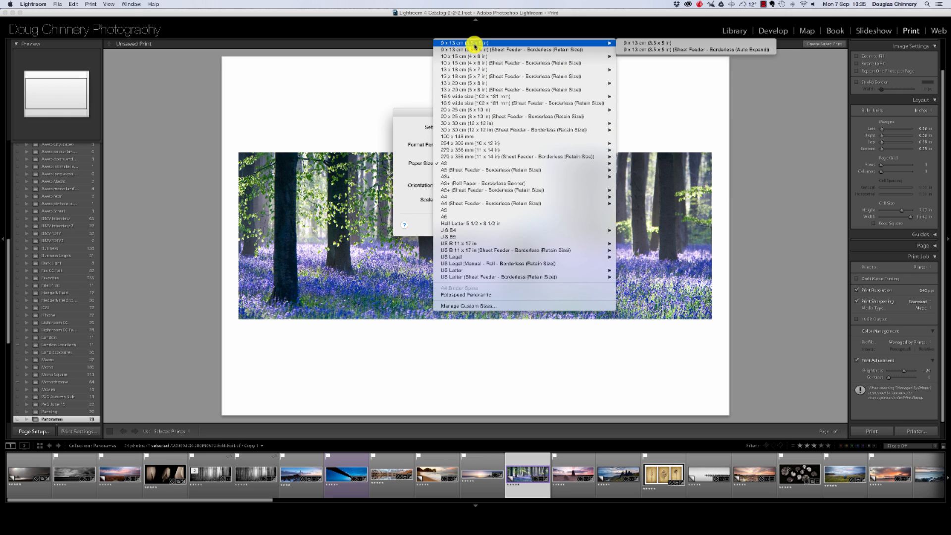
mouse_move(472, 74)
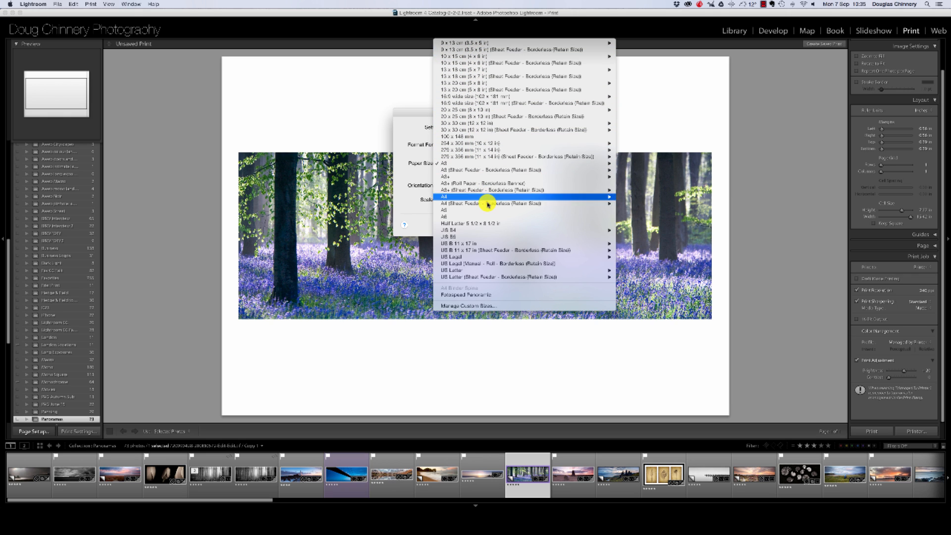
mouse_move(488, 239)
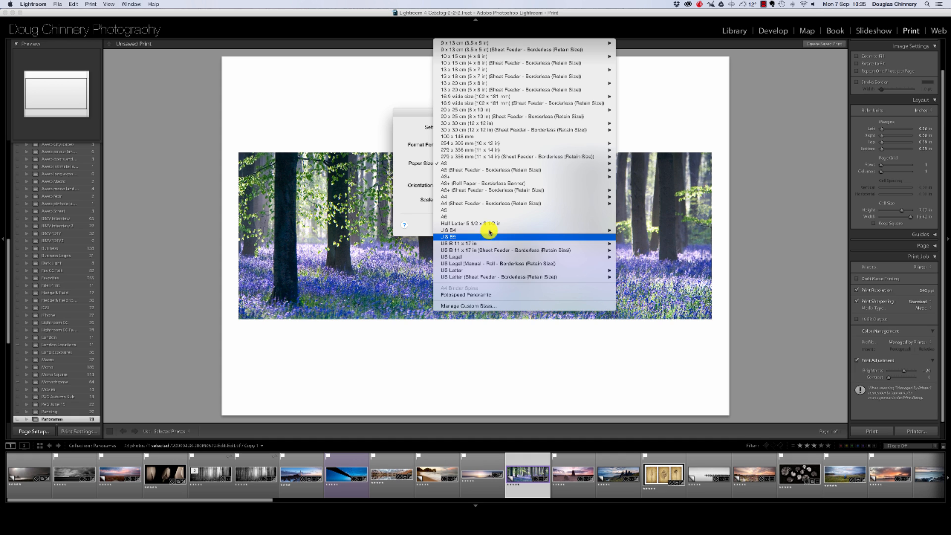
mouse_move(490, 297)
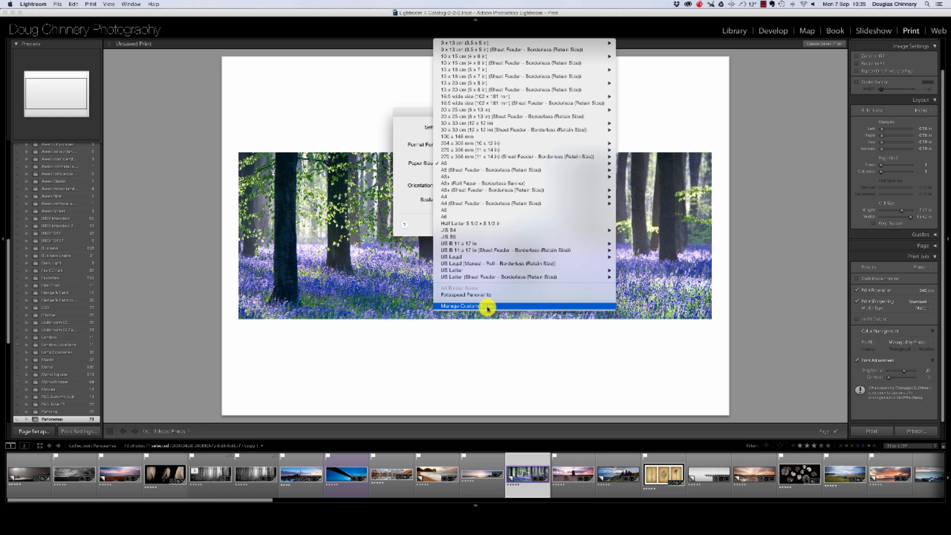
left_click(487, 307)
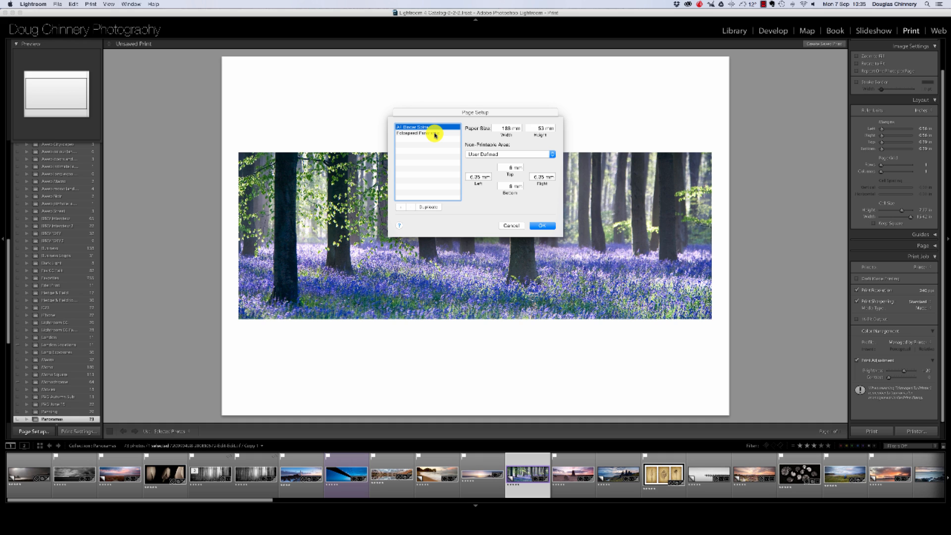
left_click(501, 128)
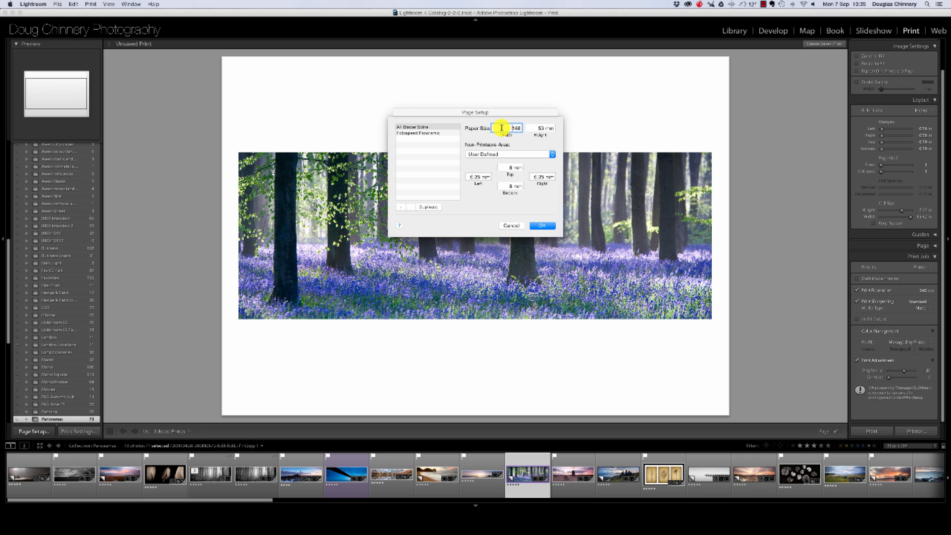
Add a new custom paper size and name it Panoramic.
left_click(400, 209)
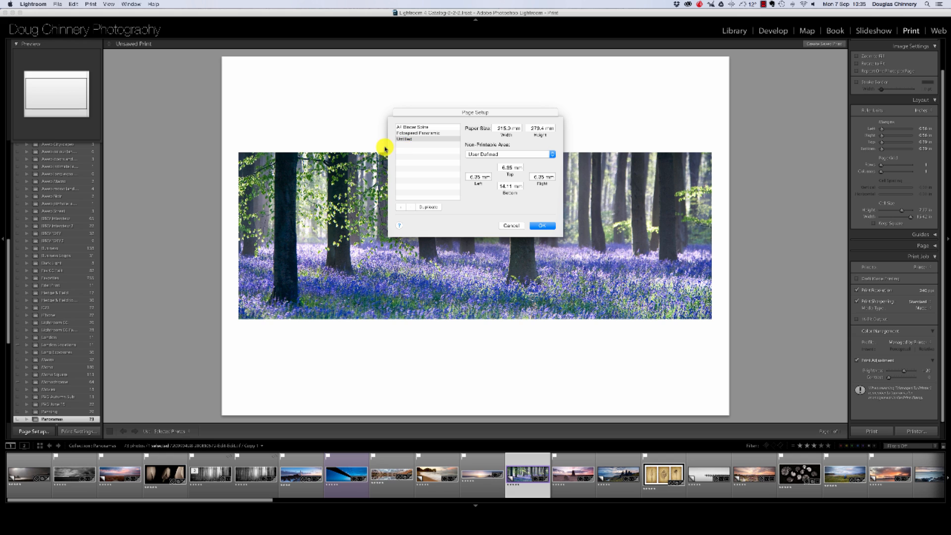
double_click(409, 139)
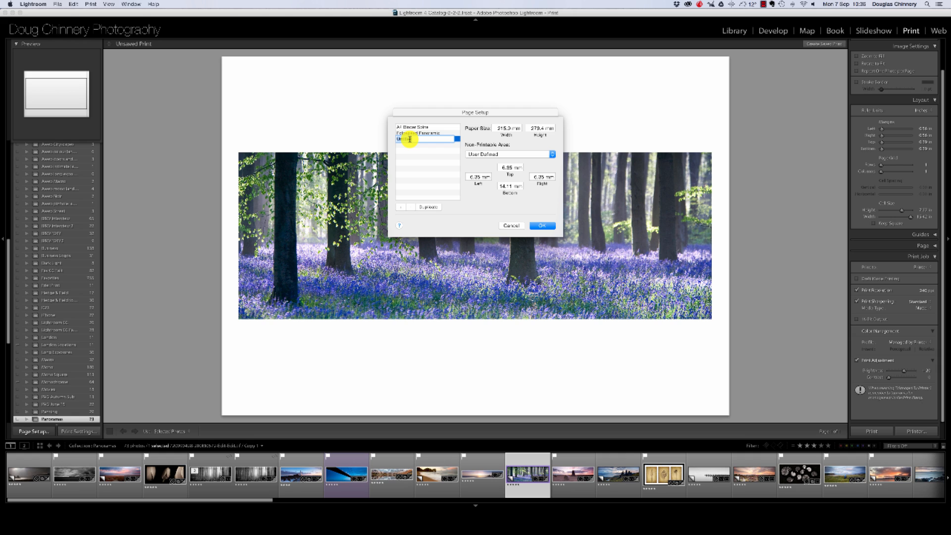
type("Panoramic")
key("Return")
left_click(419, 141)
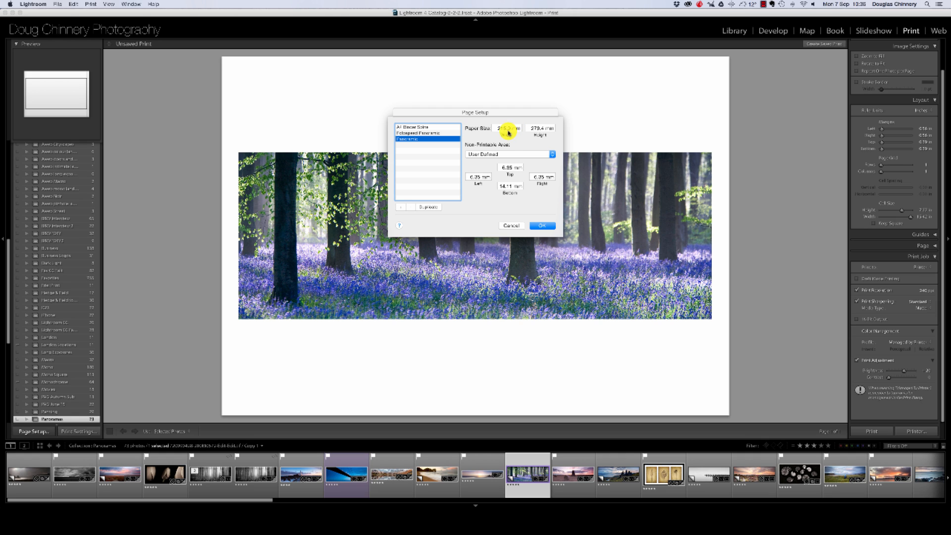
Set the Panoramic paper size to 210 mm wide and 594 mm high.
left_click_drag(496, 127, 522, 127)
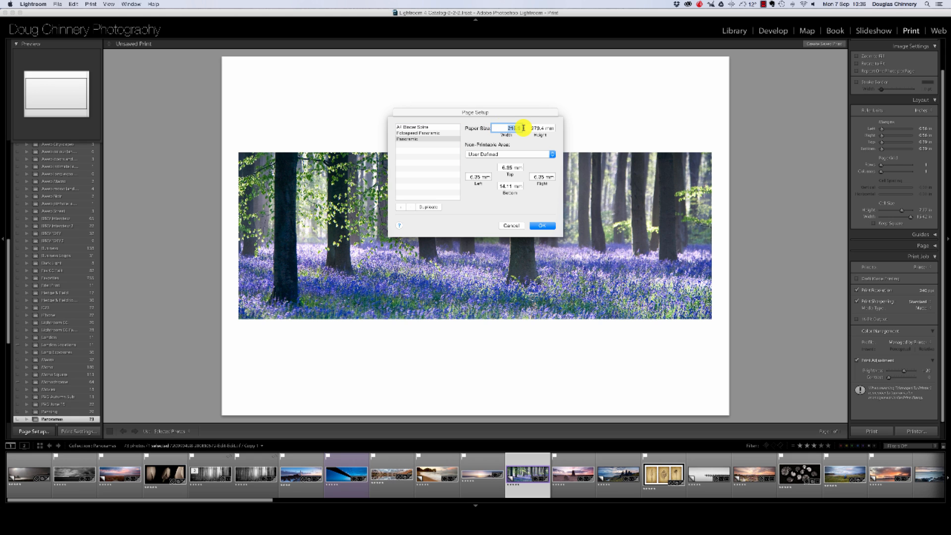
type("210")
left_click(533, 128)
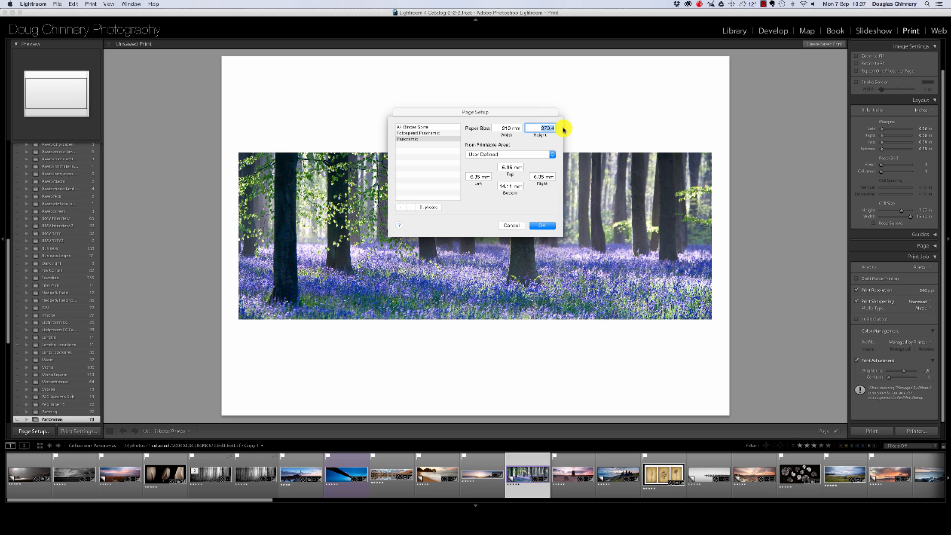
type("5")
type("34")
type("mm")
left_click(555, 144)
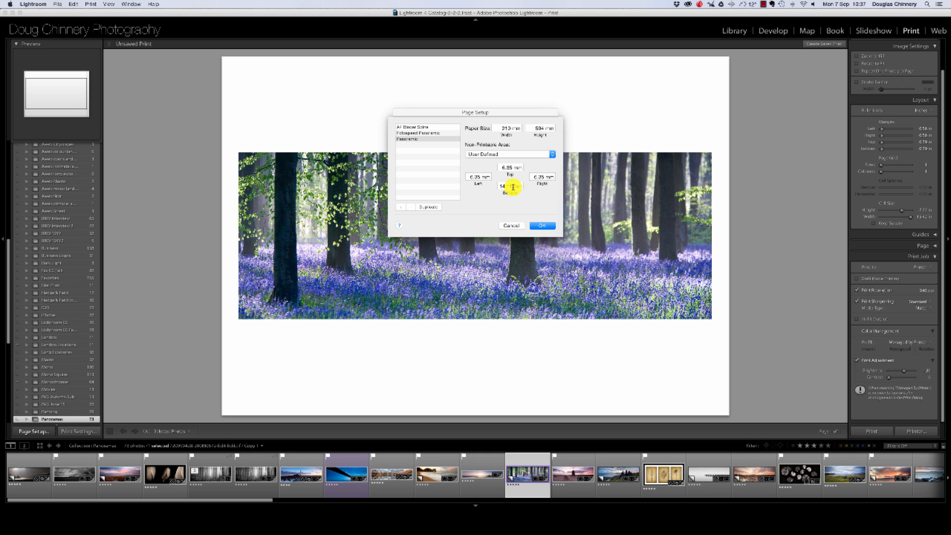
Set the Panoramic paper's bottom non-printable margin to 6.35 mm and save the custom size.
left_click(503, 186)
left_click_drag(505, 186, 524, 186)
type("6.35")
key("Return")
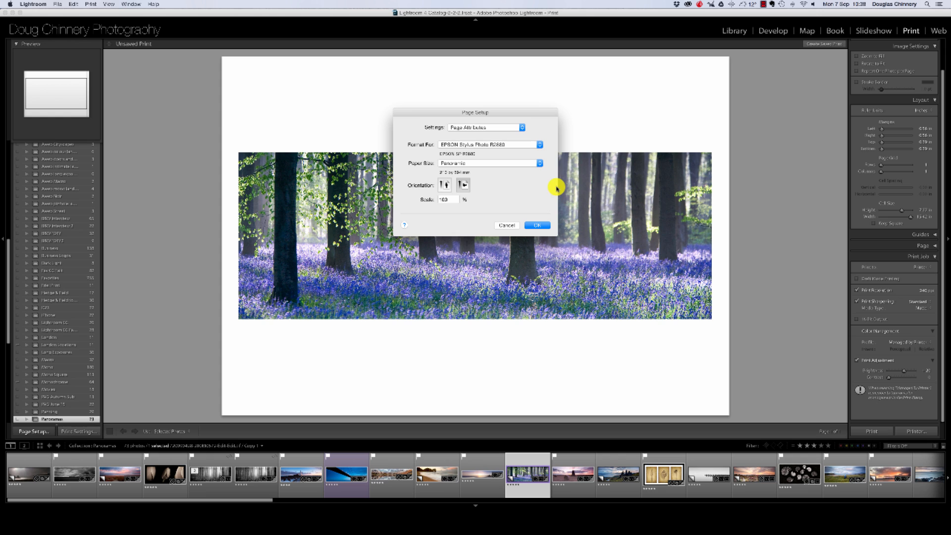
Reopen the custom paper sizes and review the Panoramic entry's dimensions and non-printable margins.
left_click(539, 163)
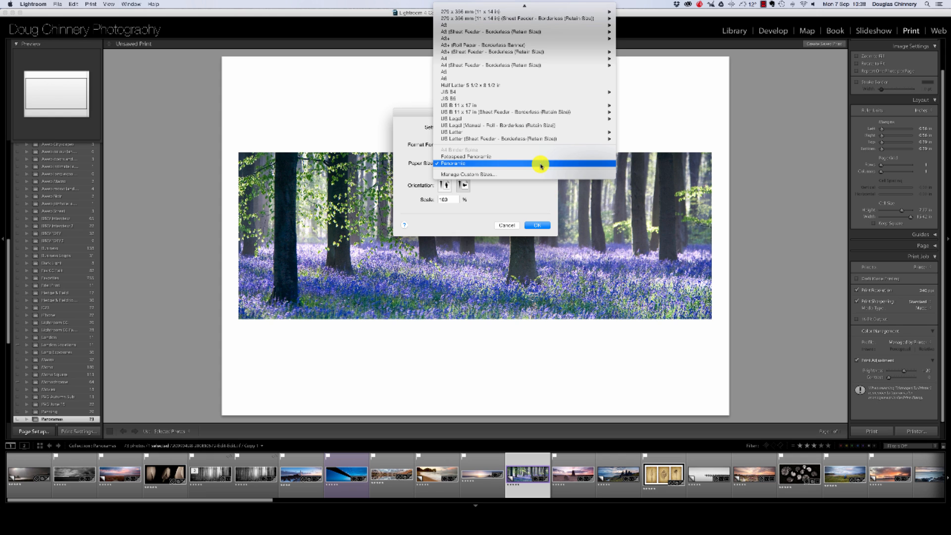
left_click(477, 167)
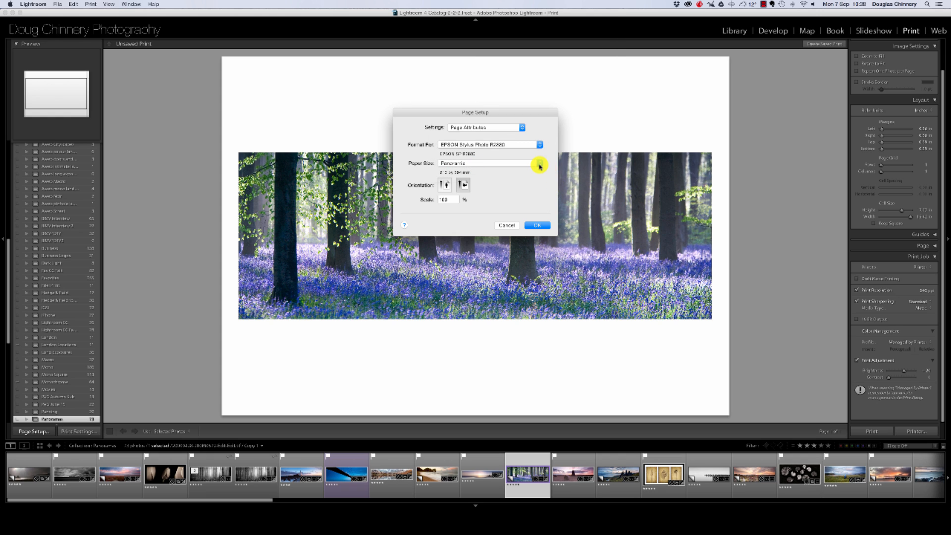
left_click(539, 167)
left_click(515, 182)
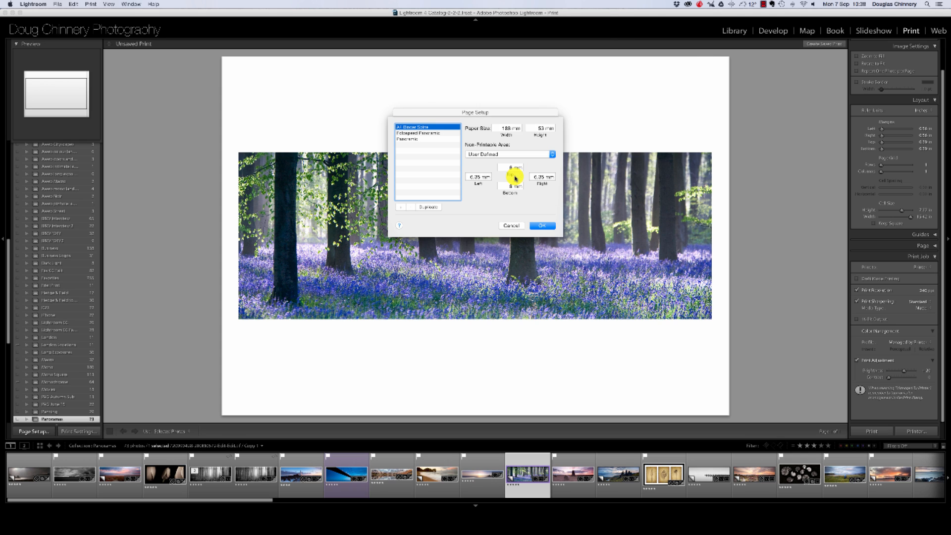
left_click(429, 139)
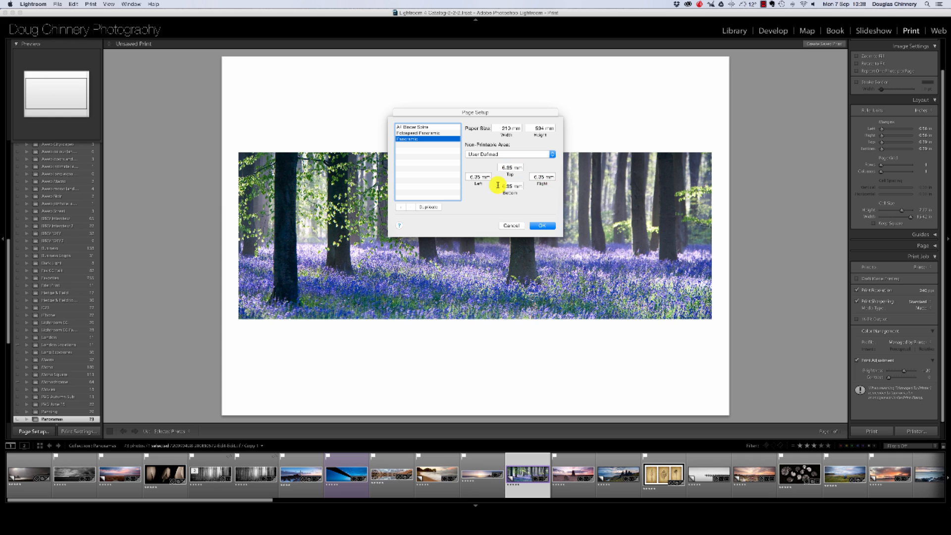
left_click(548, 227)
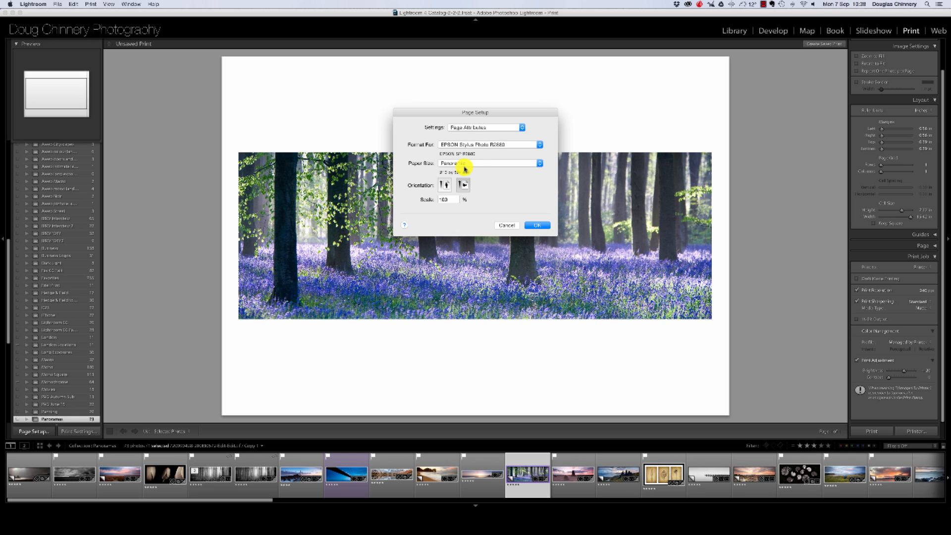
Compare portrait and landscape orientation for the Panoramic paper, choose landscape and apply the page setup.
left_click(443, 186)
left_click(460, 184)
left_click(462, 186)
left_click(442, 186)
left_click(468, 185)
left_click(538, 226)
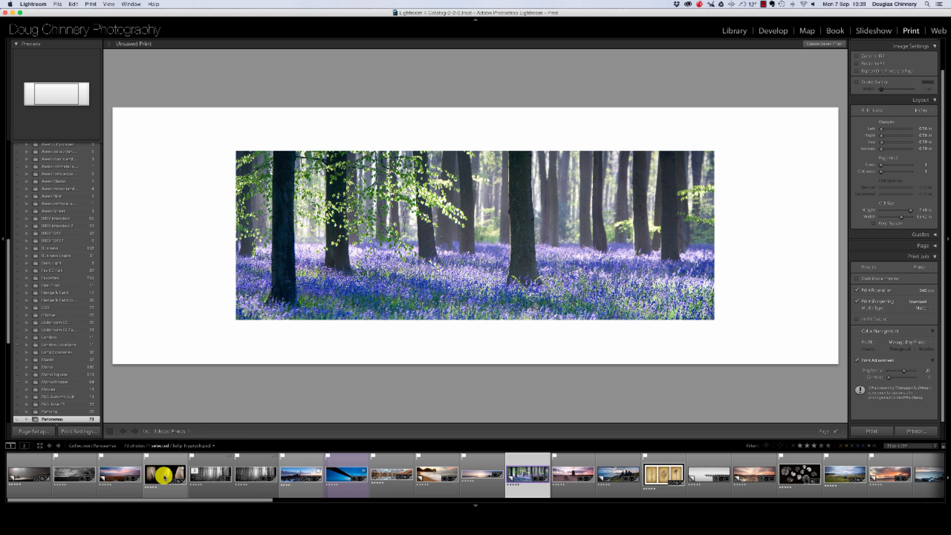
Preview a range of photos from the Panoramas collection on the panoramic page to see how different formats fit.
left_click(164, 476)
scroll(173, 477, "right", 5)
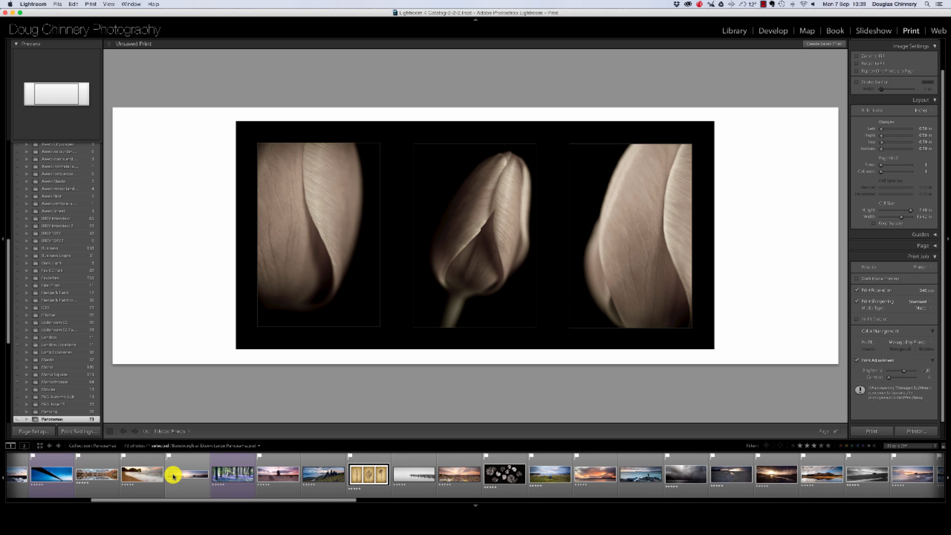
left_click(272, 477)
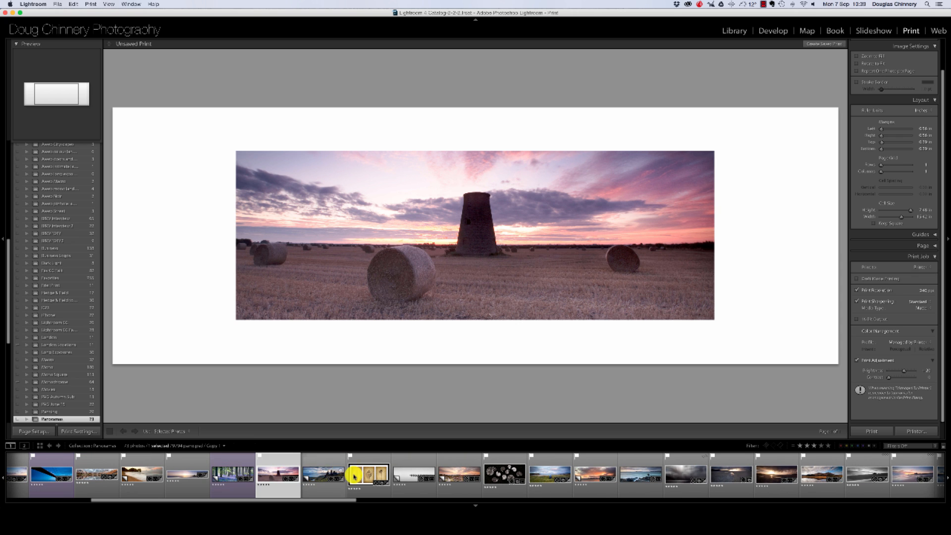
scroll(355, 476, "right", 15)
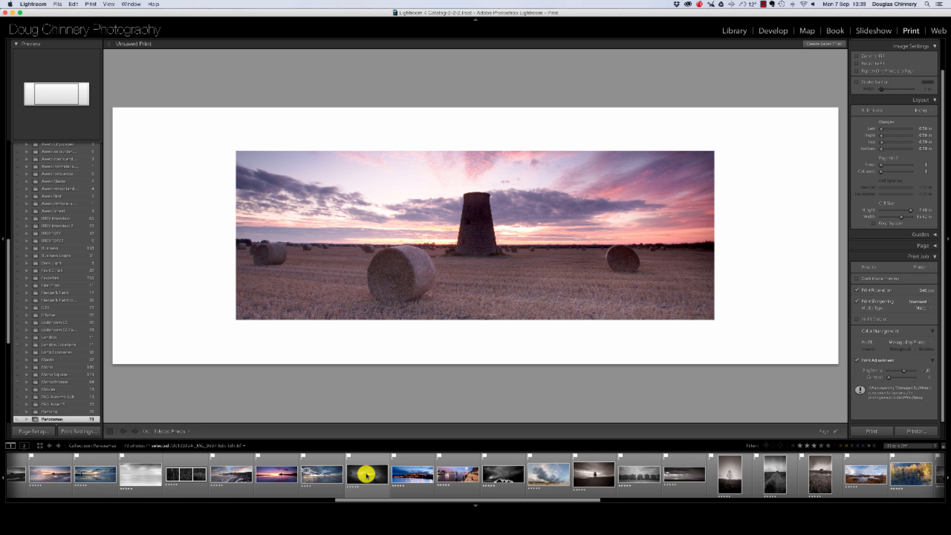
left_click(549, 478)
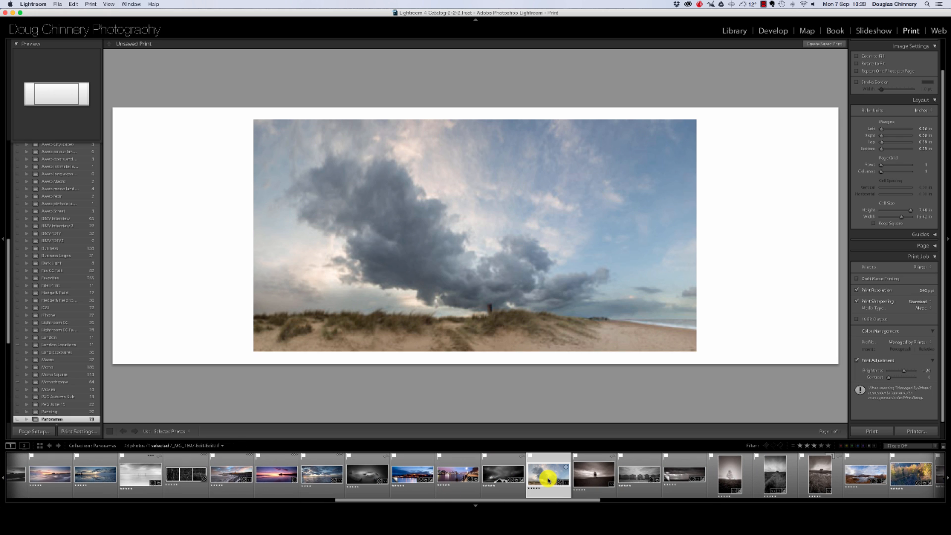
scroll(548, 477, "right", 10)
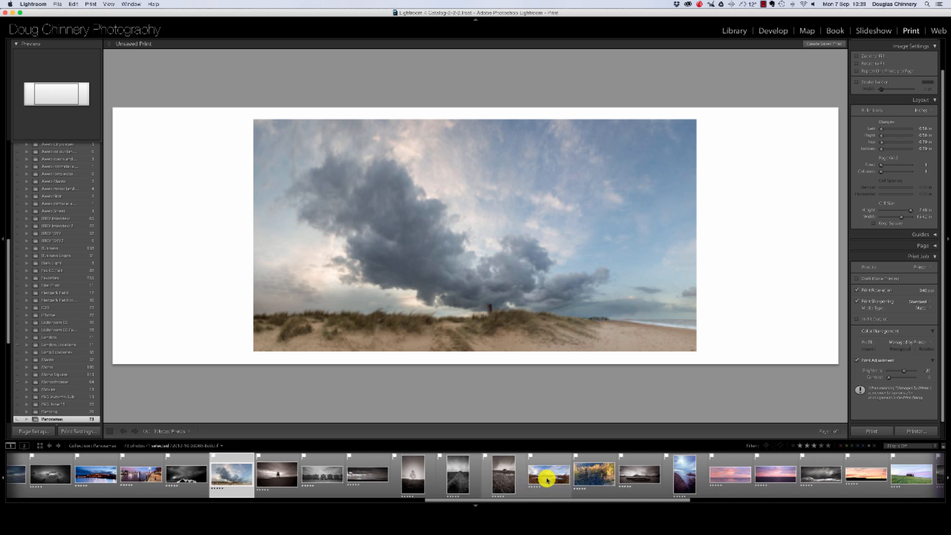
scroll(546, 478, "right", 2)
left_click(562, 478)
scroll(561, 478, "right", 5)
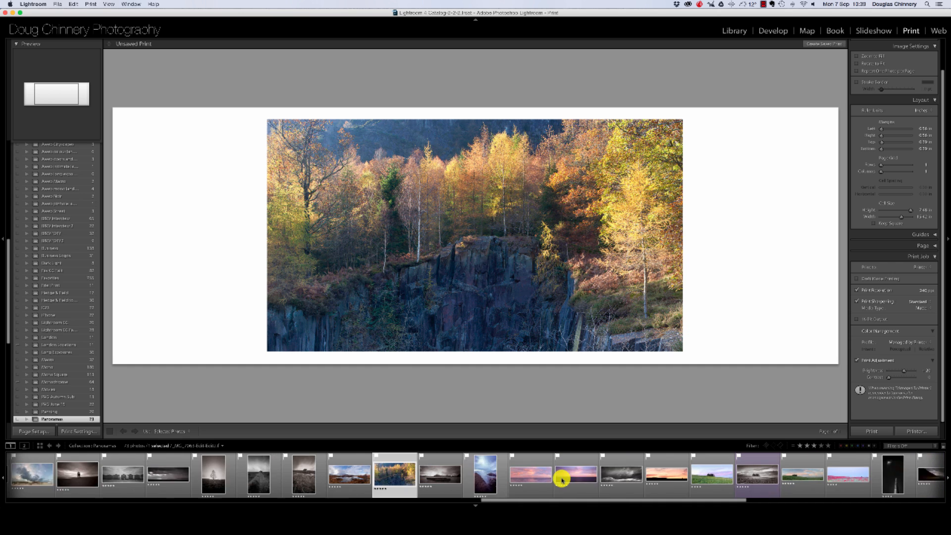
scroll(562, 479, "right", 7)
left_click(513, 479)
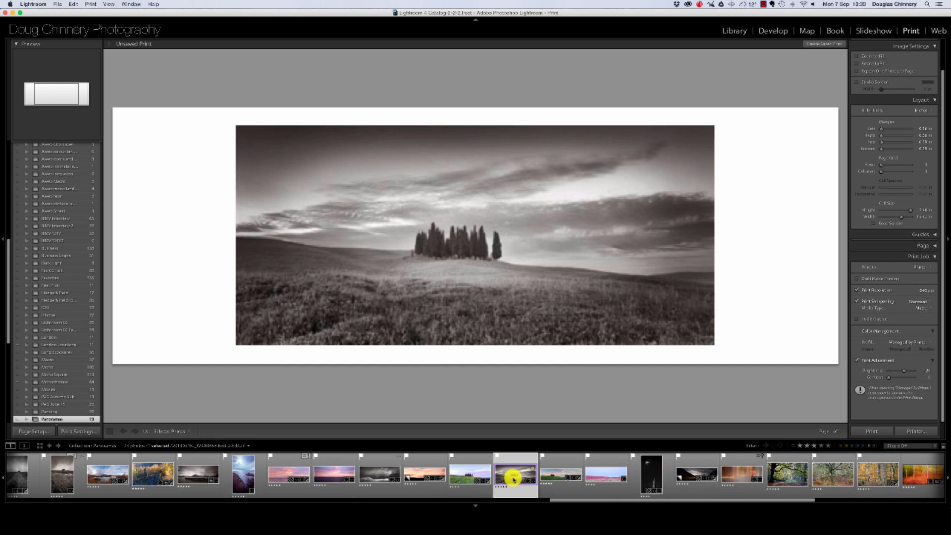
scroll(514, 478, "right", 8)
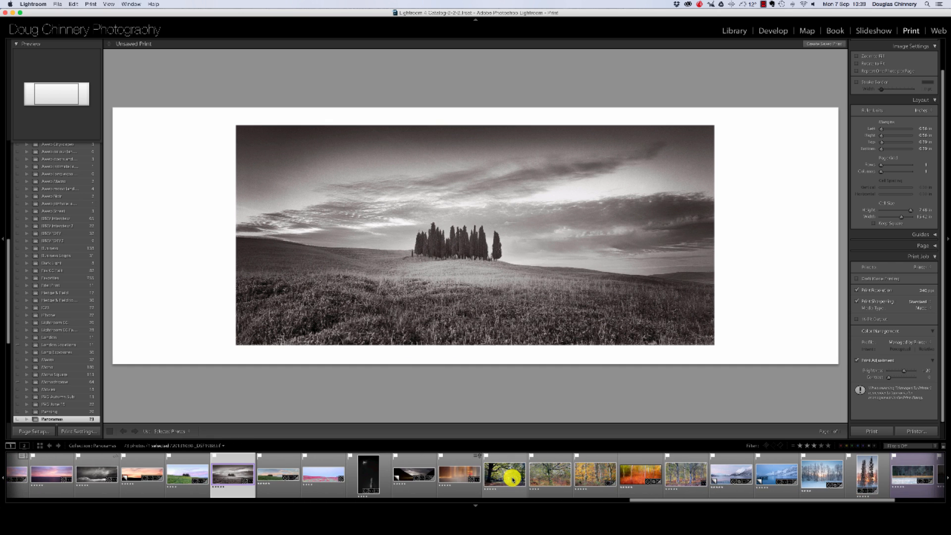
left_click(510, 478)
scroll(509, 478, "right", 5)
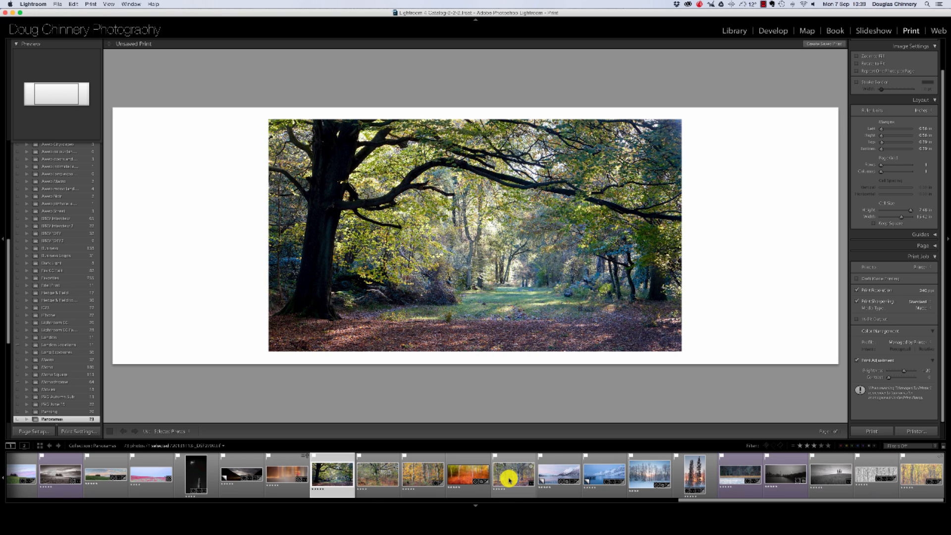
left_click(631, 476)
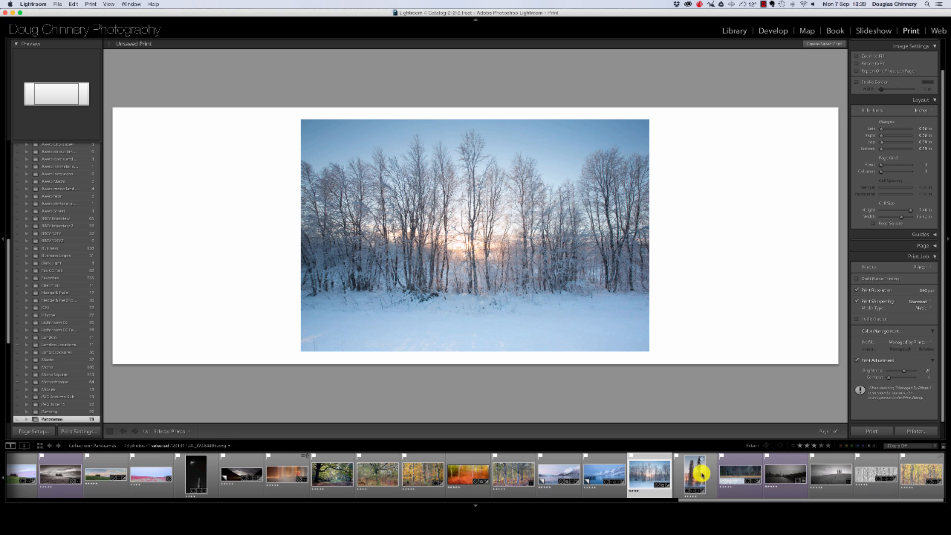
left_click(739, 477)
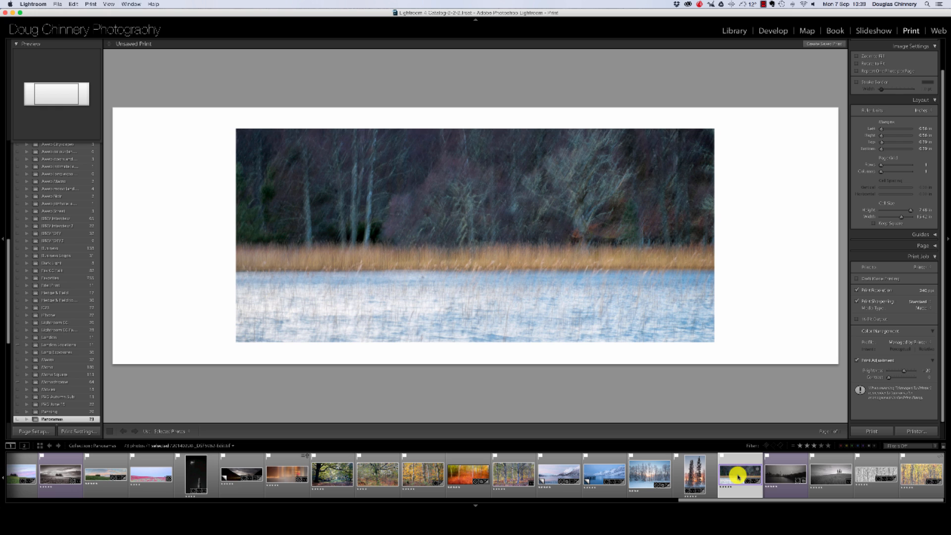
left_click(785, 475)
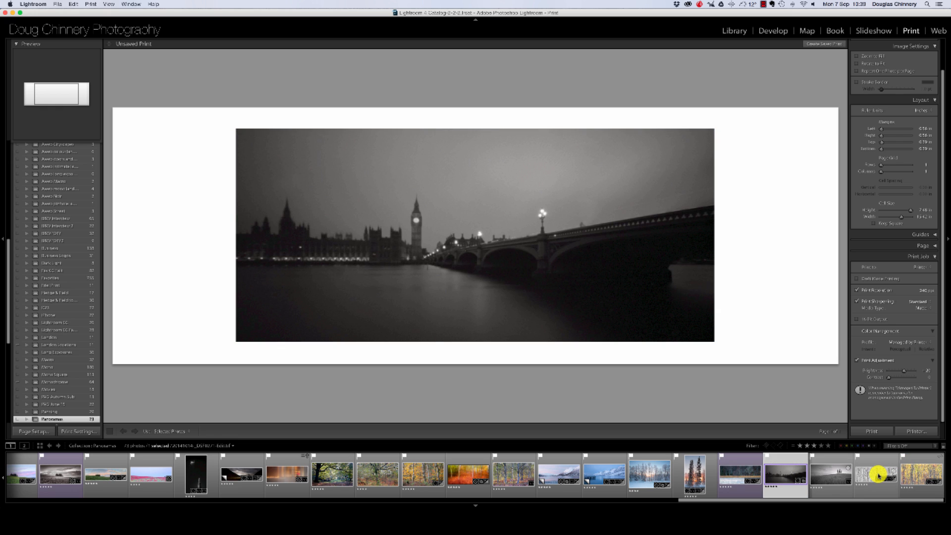
left_click(876, 478)
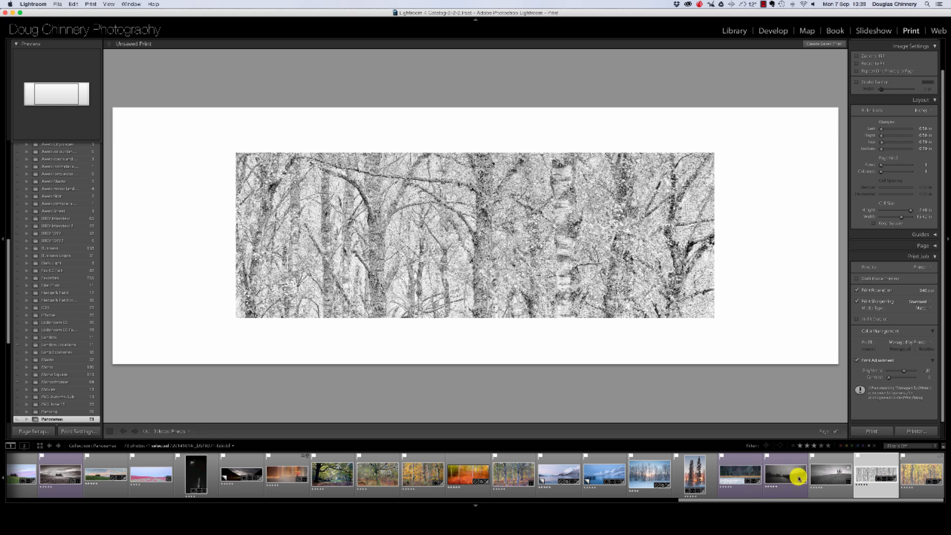
scroll(591, 490, "left", 15)
scroll(591, 493, "left", 5)
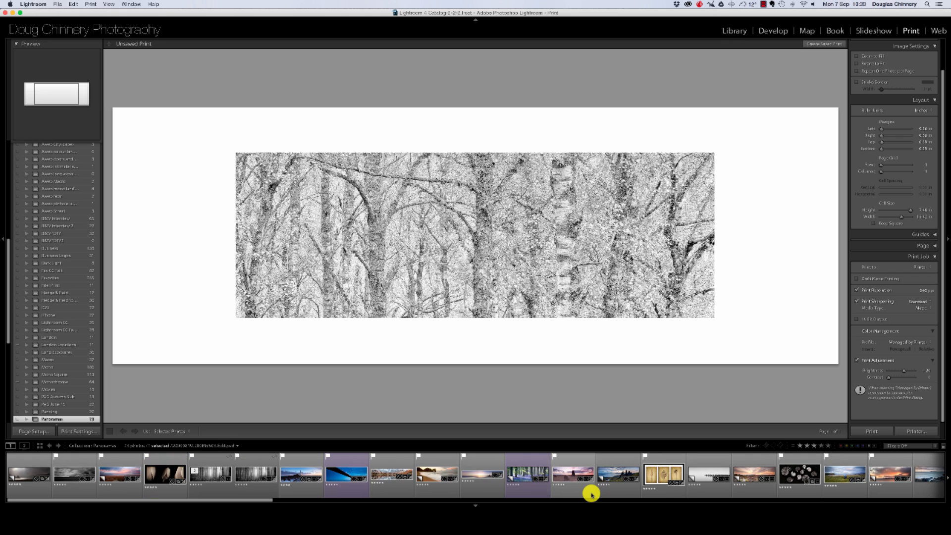
Select the bluebell woodland photo and try a square print cell, then restore the wide cell.
left_click(522, 475)
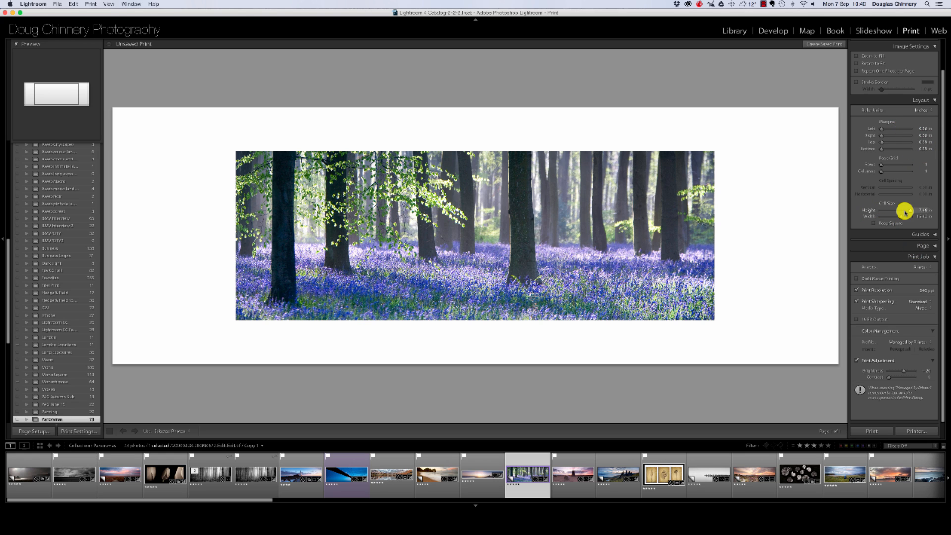
left_click(873, 225)
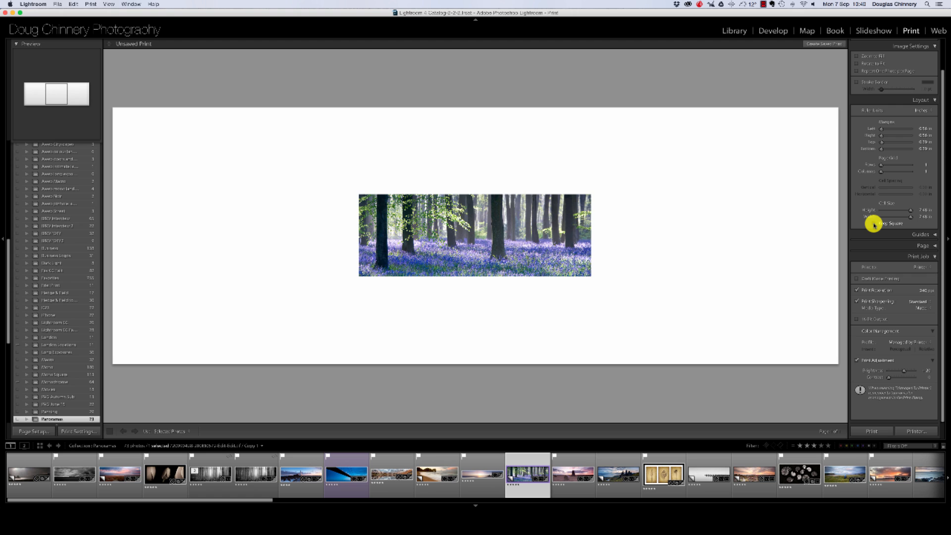
left_click(873, 225)
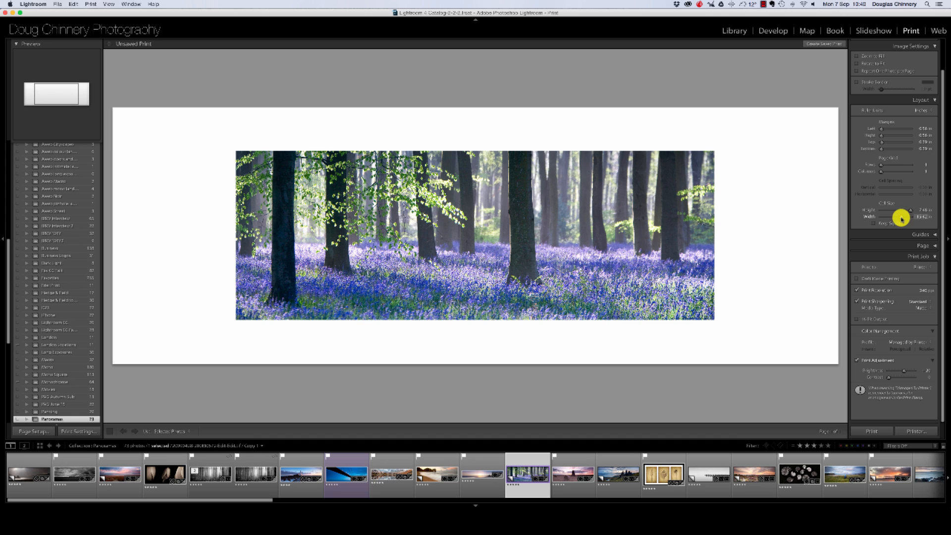
Set the left and right page margins to 0.25 in and widen the print cell to its maximum width.
left_click_drag(901, 219, 909, 219)
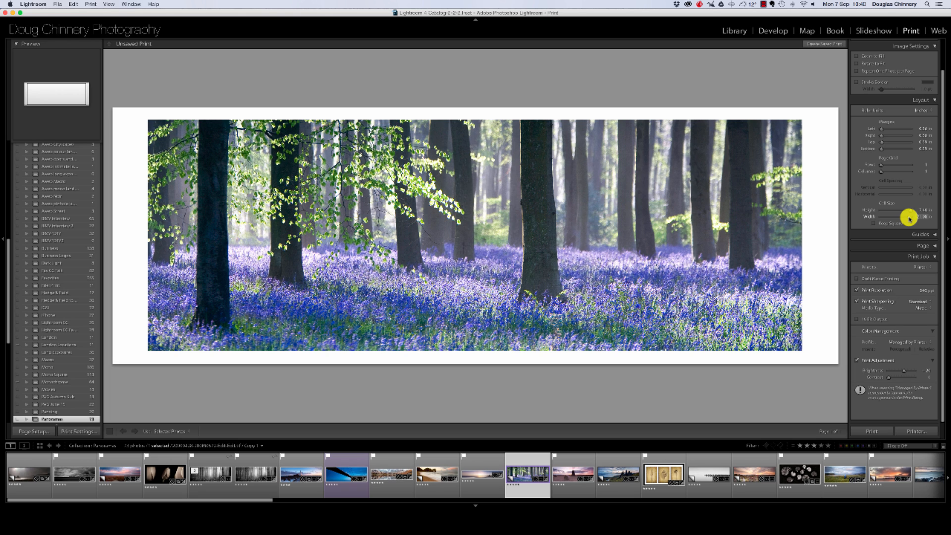
left_click_drag(909, 219, 908, 219)
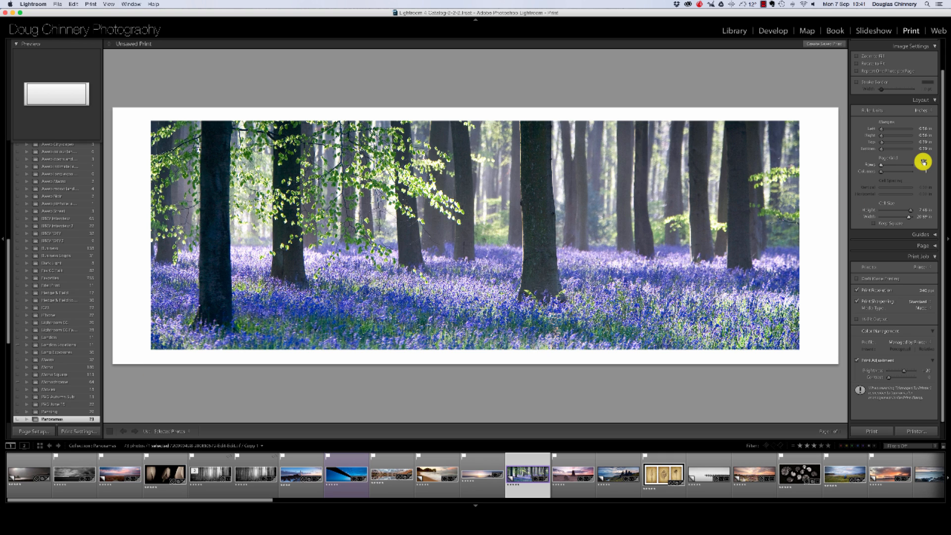
left_click_drag(881, 129, 881, 138)
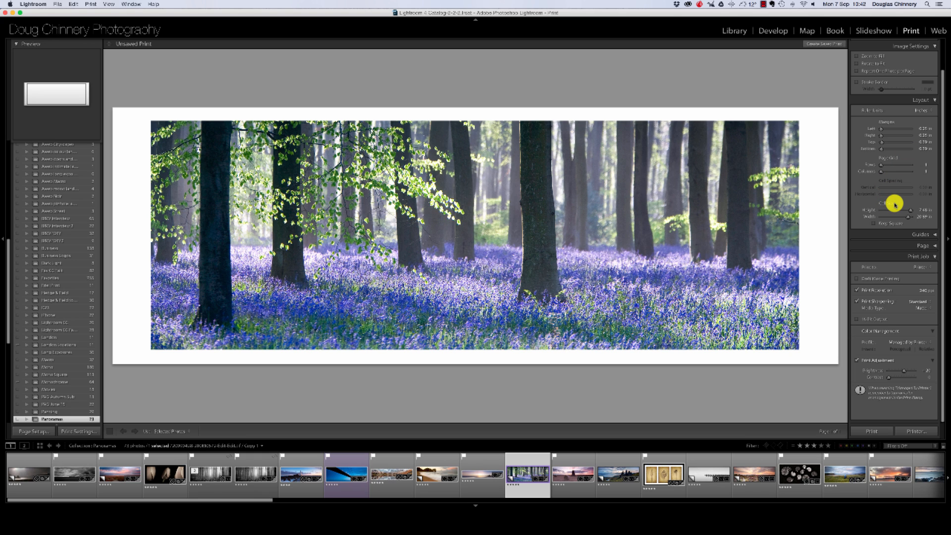
left_click_drag(908, 218, 912, 217)
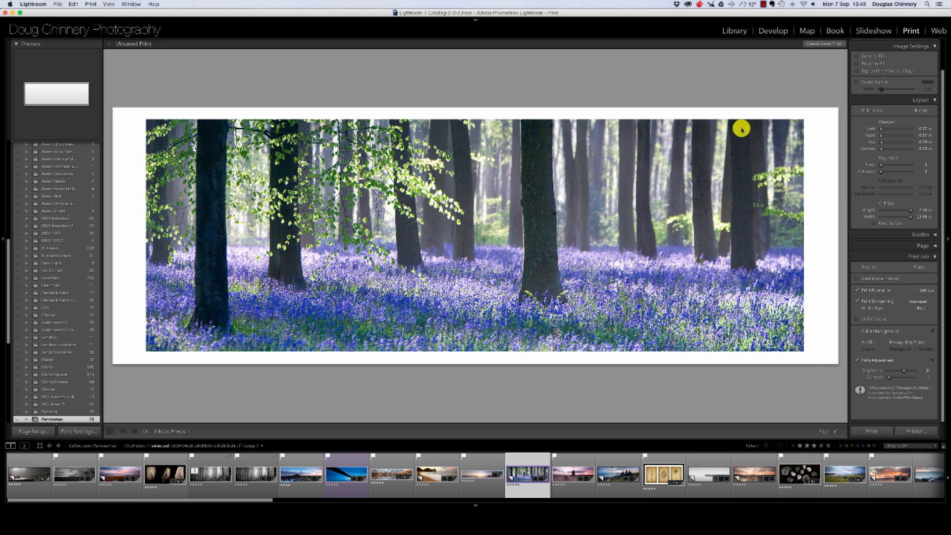
Turn off Print Sharpening and enable 16 Bit Output for the print job.
scroll(898, 307, "down", 1)
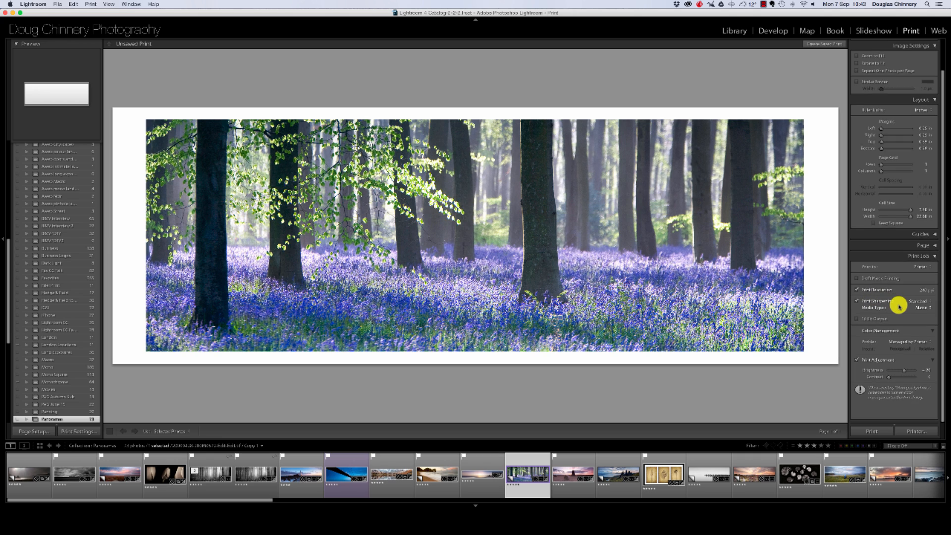
scroll(899, 307, "up", 1)
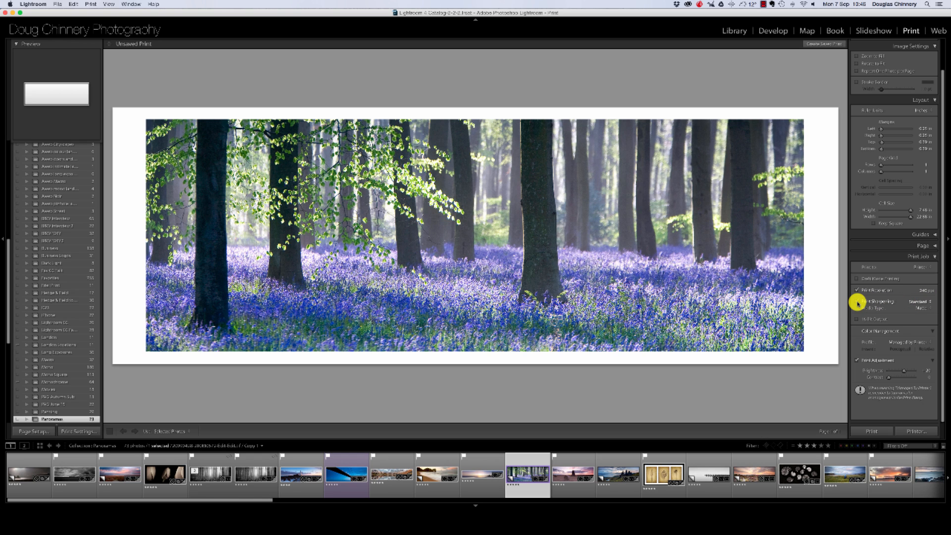
left_click(857, 302)
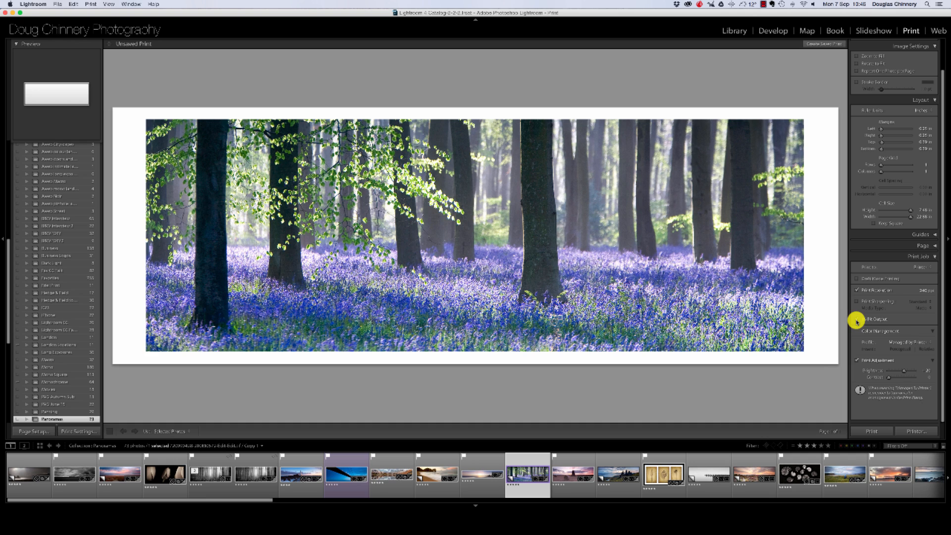
left_click(856, 320)
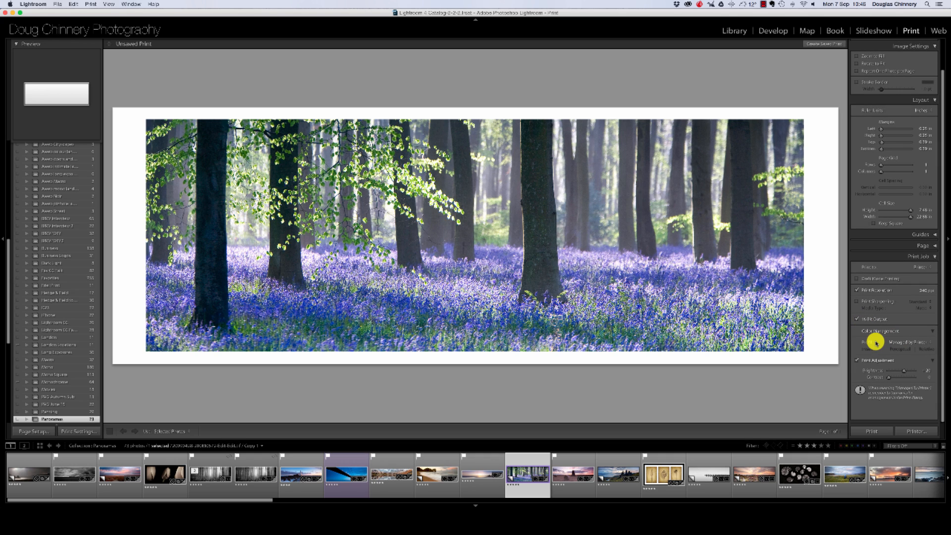
Review the available colour profiles, keep Managed by Printer, and turn off Print Adjustment.
left_click(930, 342)
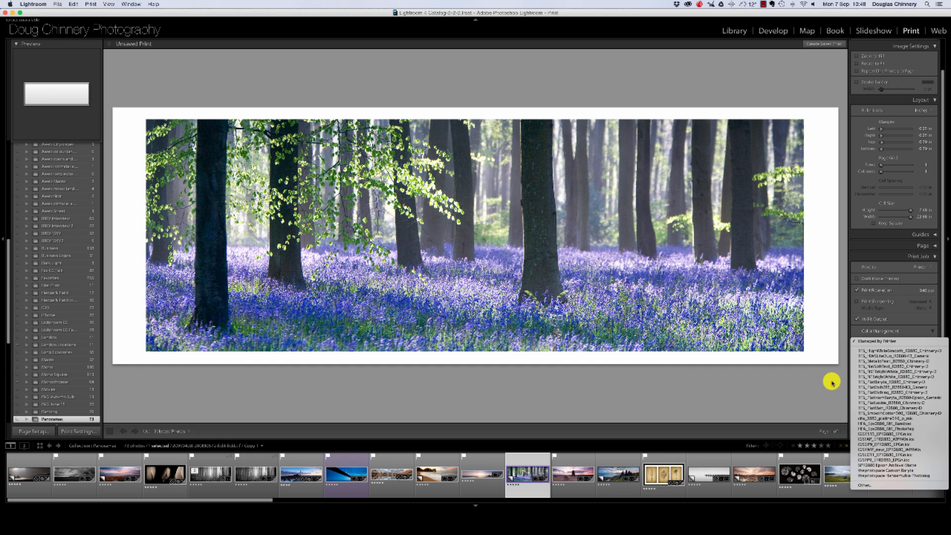
left_click(813, 389)
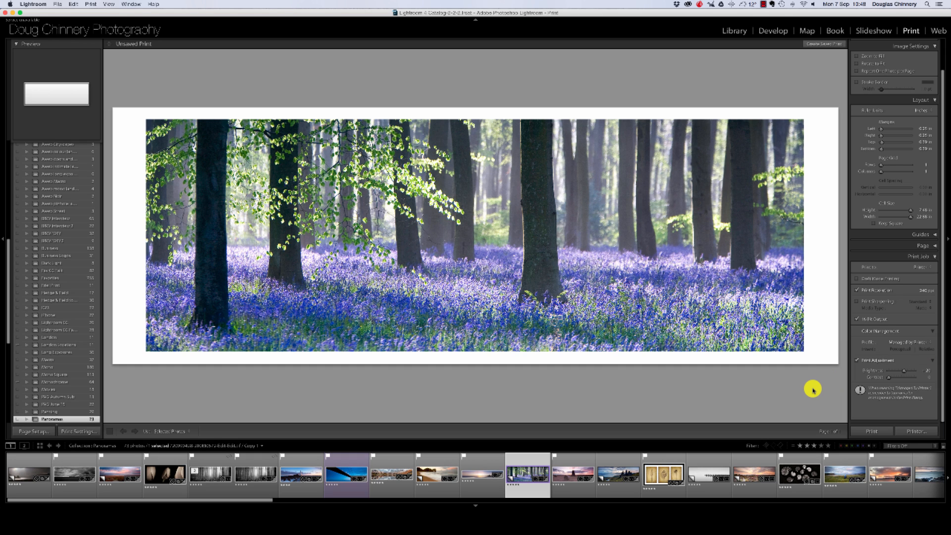
left_click(857, 362)
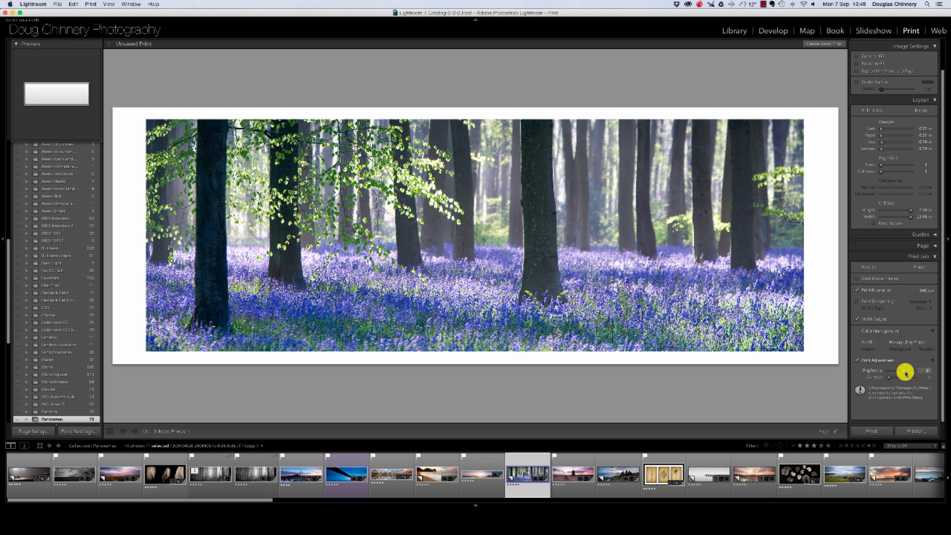
mouse_move(903, 371)
left_mouse_down()
mouse_move(870, 373)
mouse_move(918, 372)
mouse_move(862, 372)
mouse_move(916, 371)
mouse_move(905, 373)
left_mouse_up()
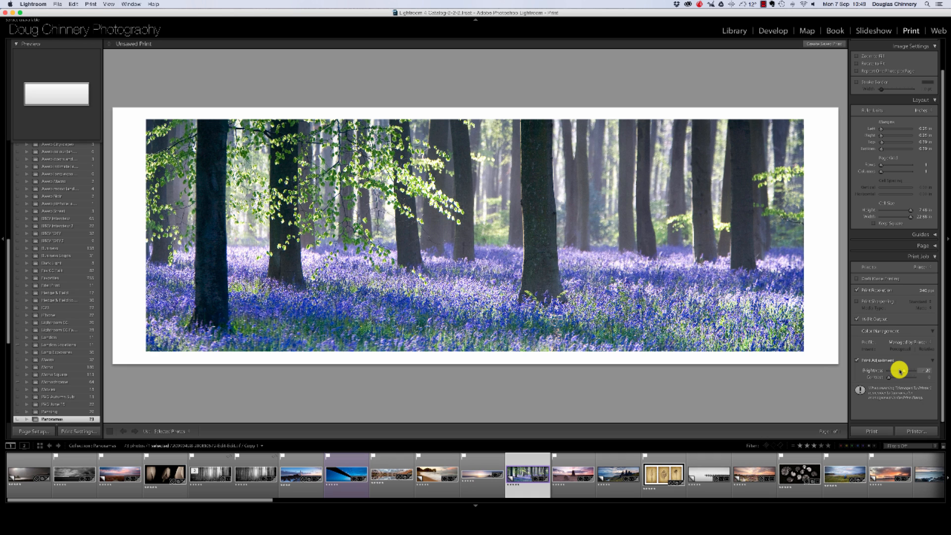
left_click(856, 361)
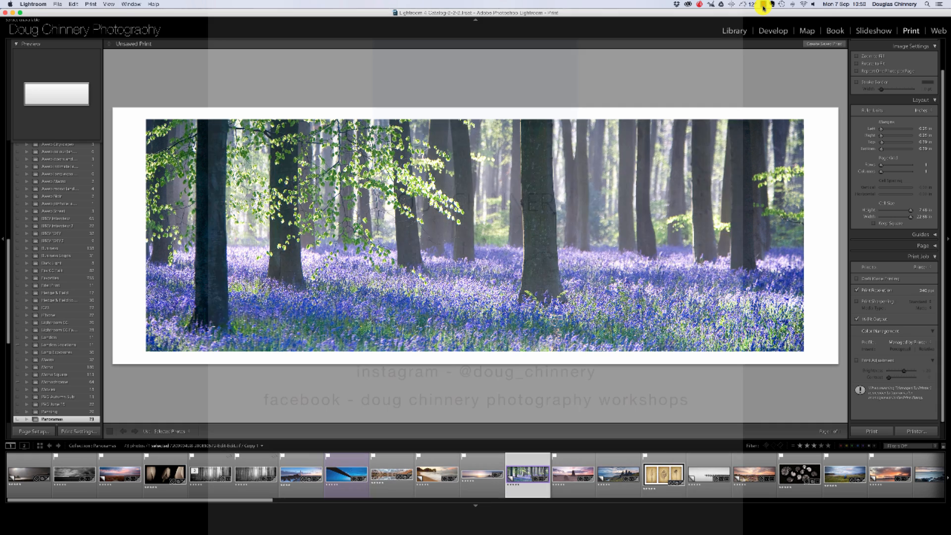
left_click(763, 7)
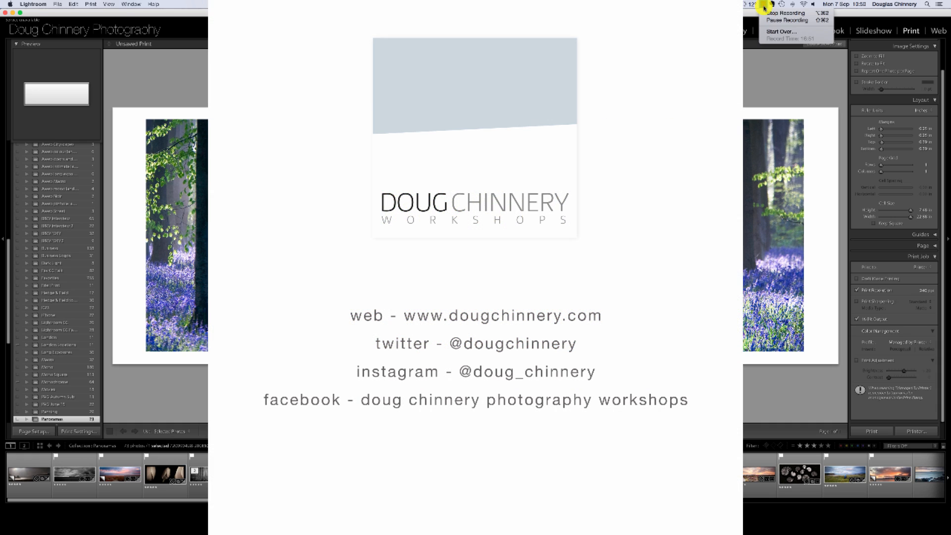